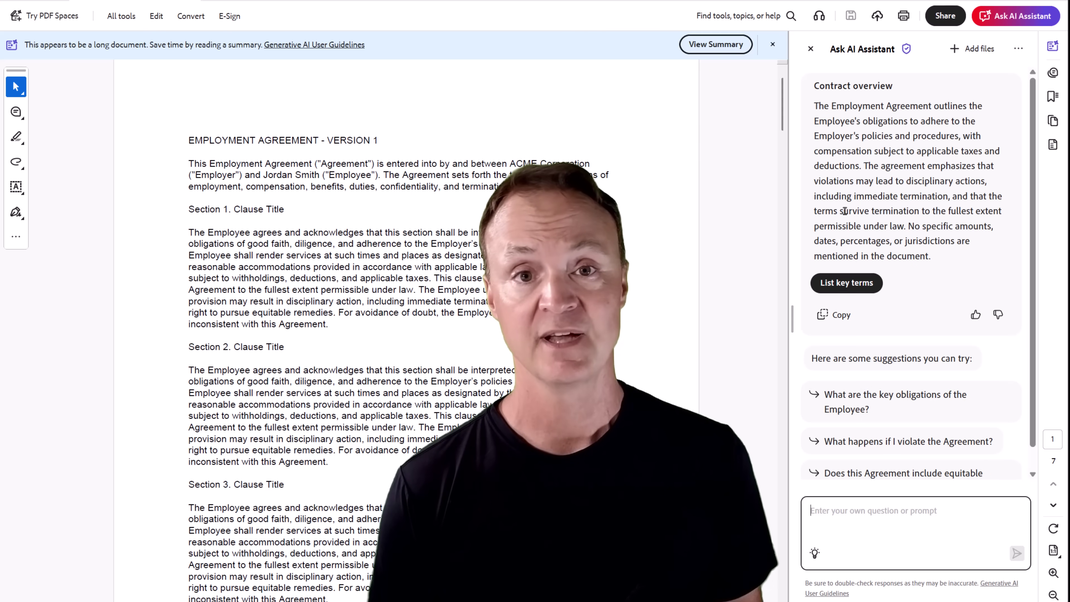
click(855, 293)
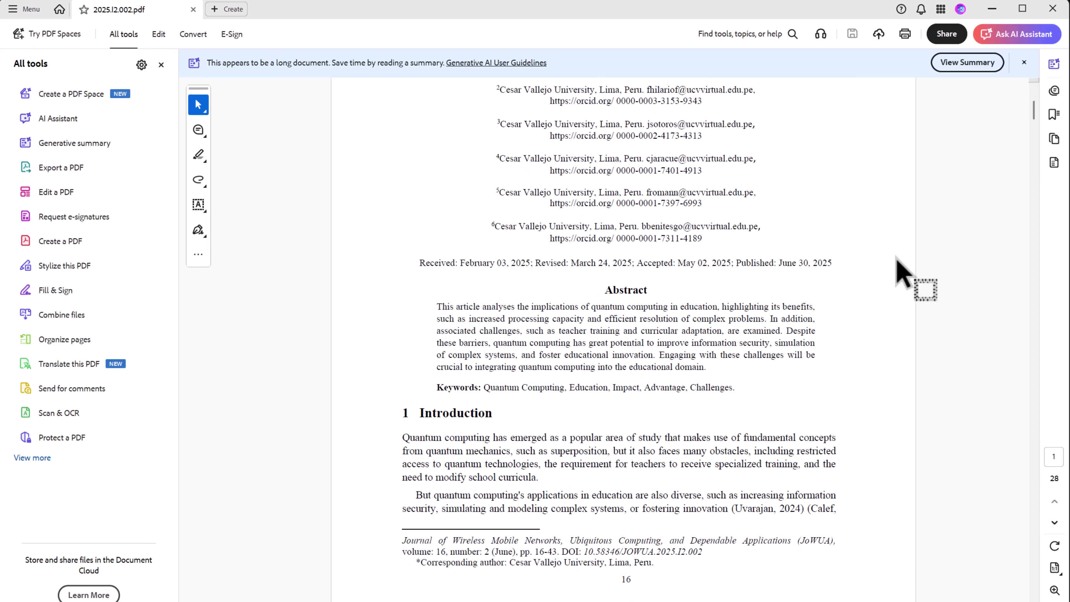
- Generate a summary of the quantum computing in education article, 2025.I2.002.pdf
drag(1034, 126, 1044, 171)
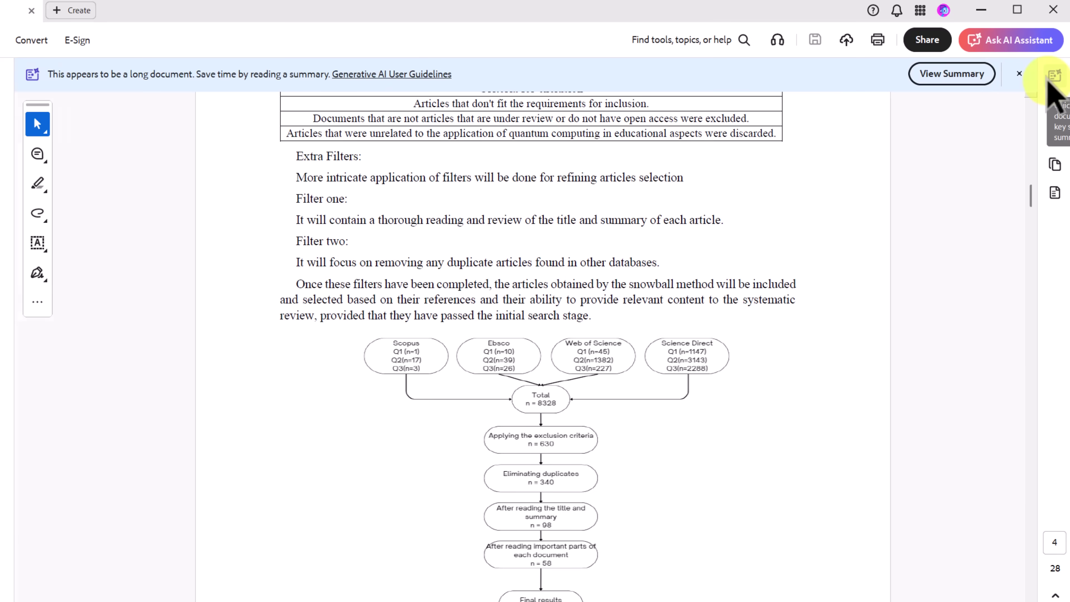
click(956, 67)
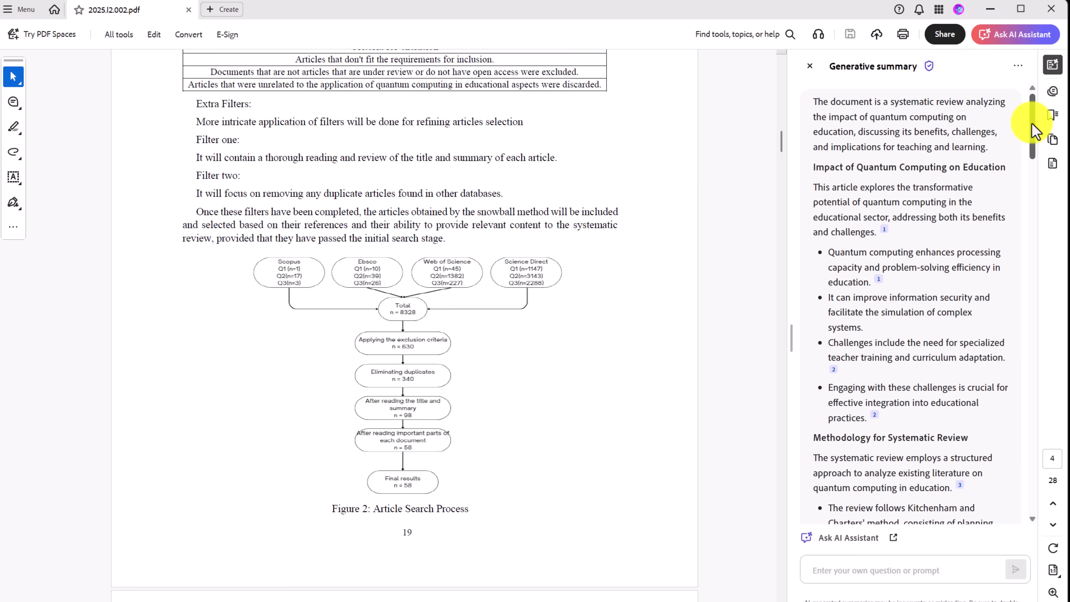
drag(1033, 126, 1031, 150)
drag(1012, 208, 1017, 322)
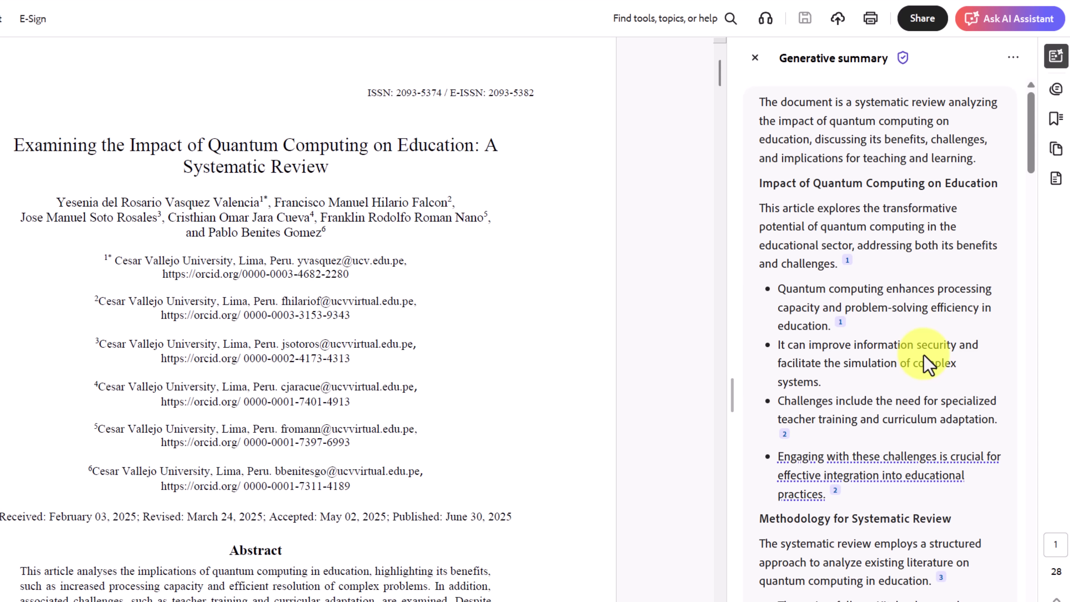
- Read through the generative summary and go to source 7, cited for the review's aim of identifying best practices
scroll(905, 354, down, 10)
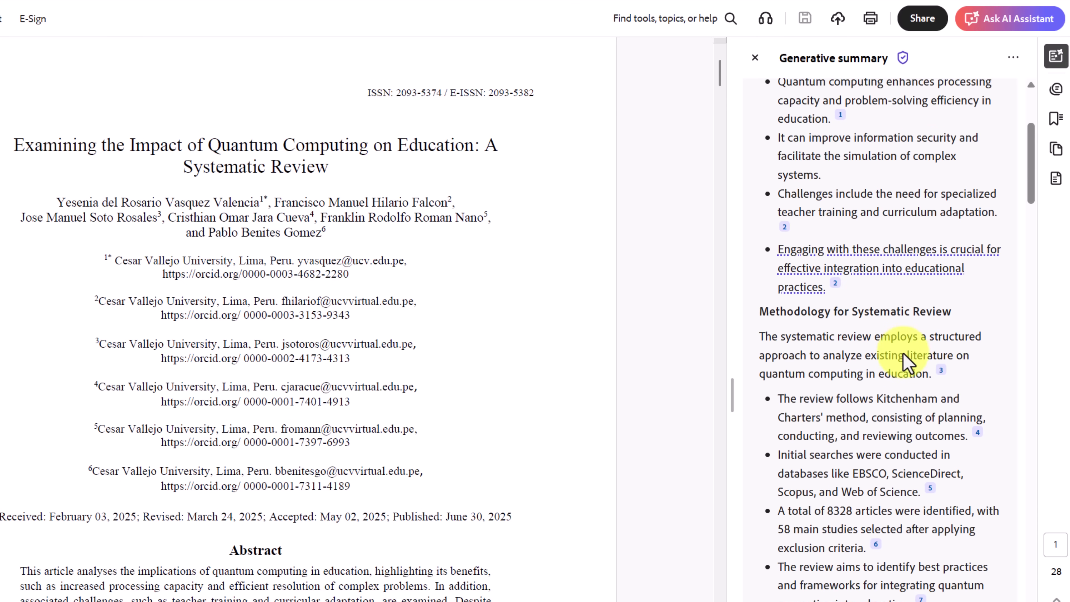
scroll(886, 425, down, 3)
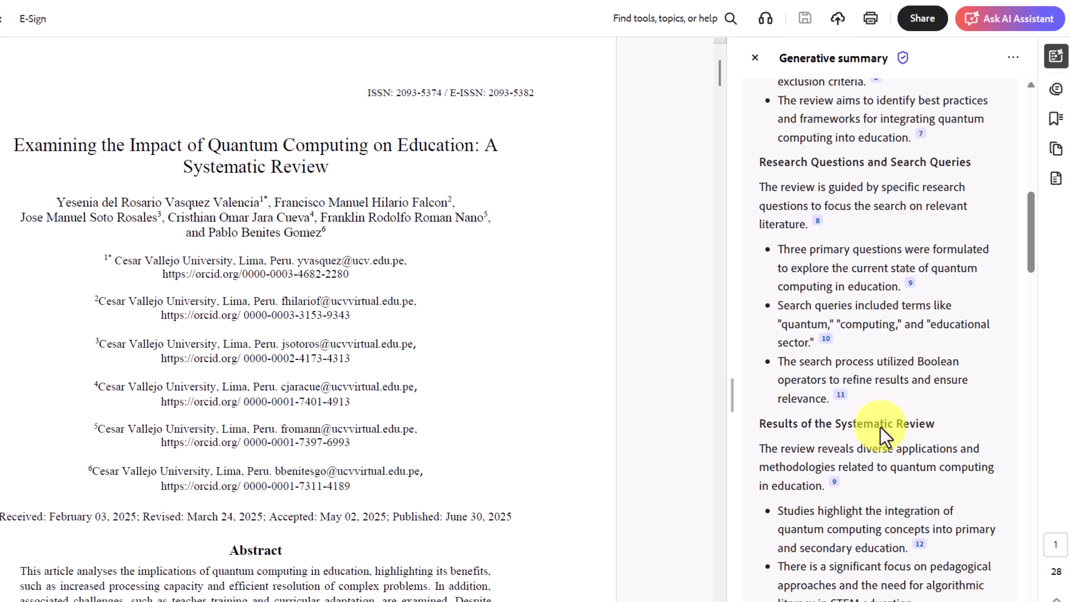
scroll(886, 334, up, 1)
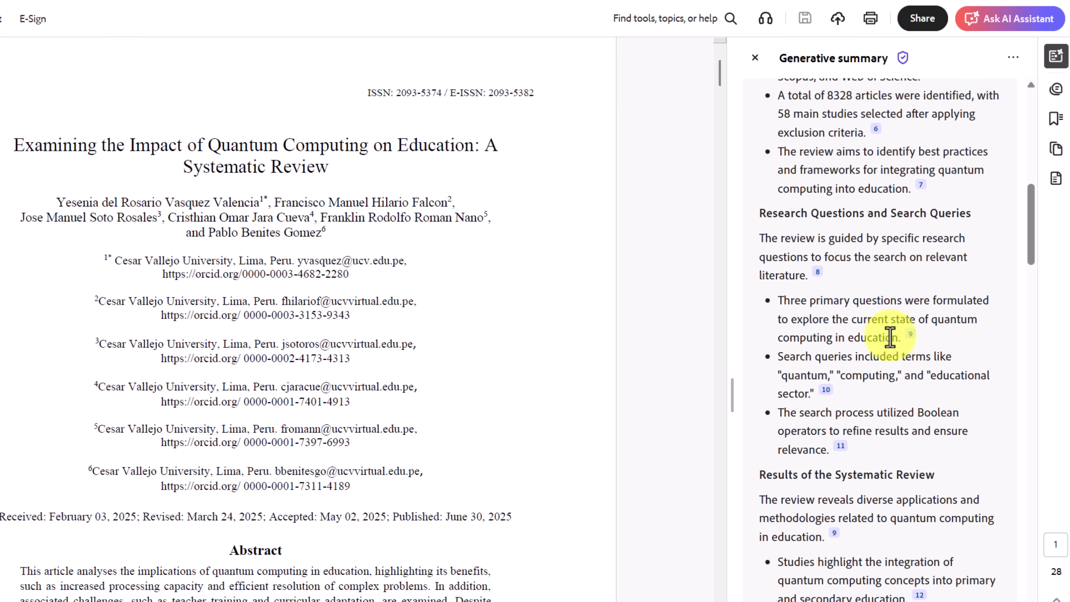
click(921, 186)
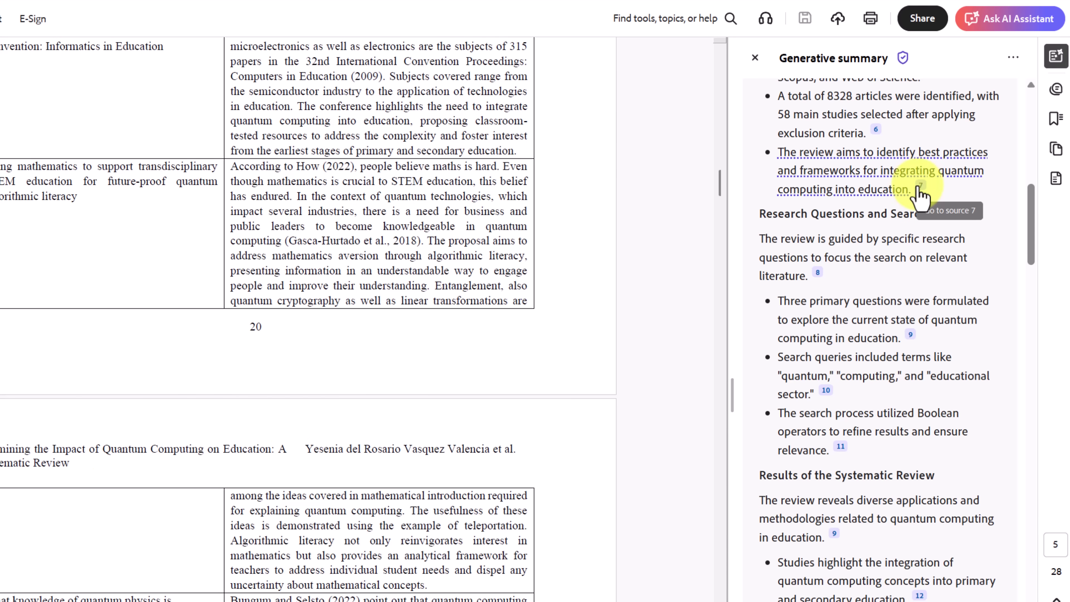
scroll(908, 274, up, 10)
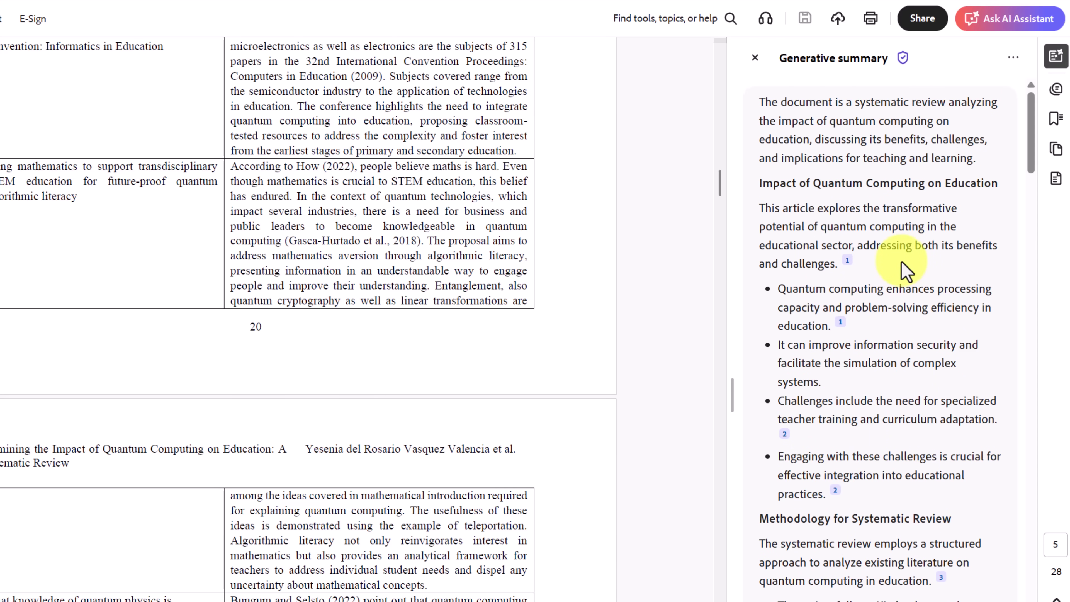
- Open the AI Assistant for the article and view its suggested Analyze and Generate prompts
click(1004, 25)
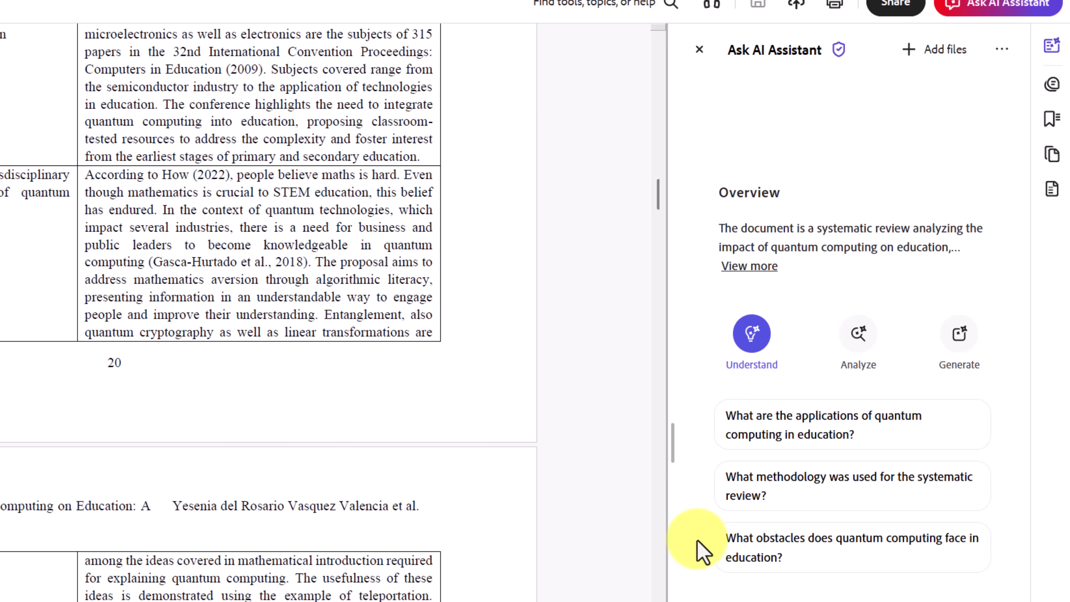
click(871, 345)
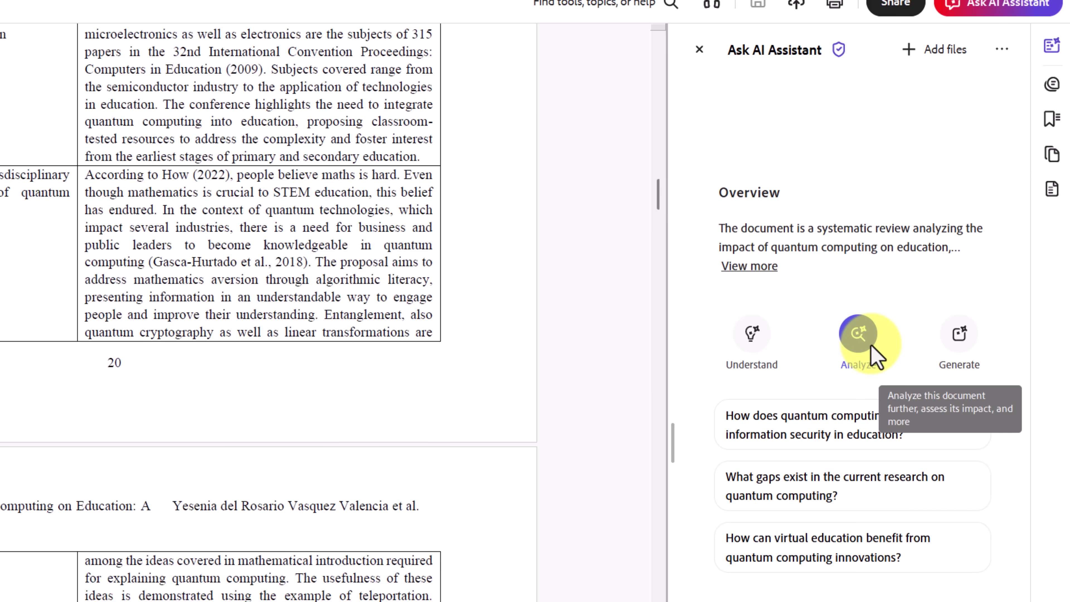
click(972, 356)
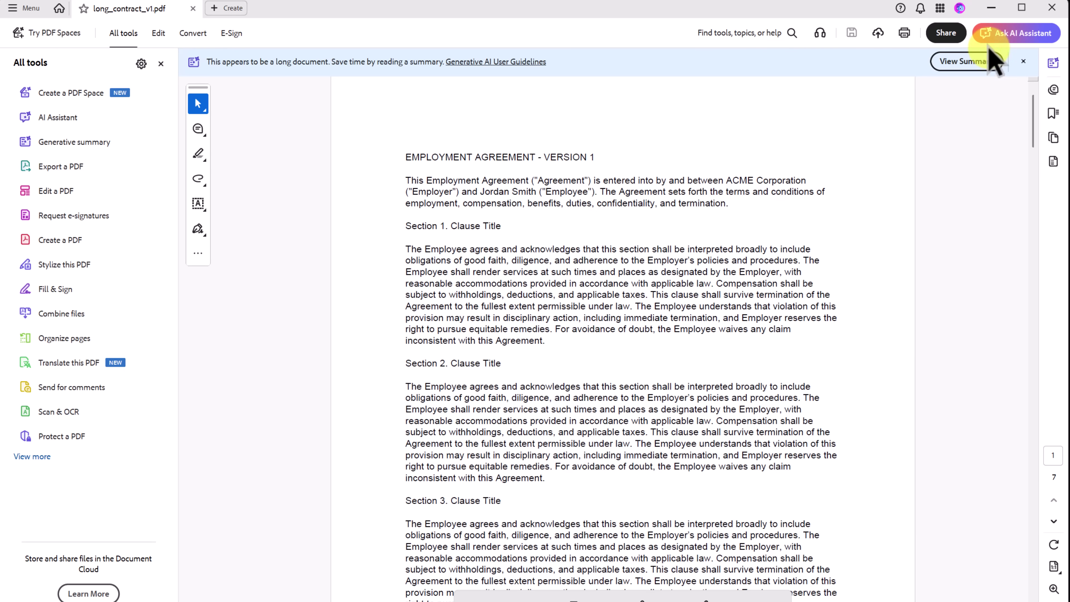
- Have the AI Assistant list the key terms of the employment agreement in long_contract_v1.pdf
click(1009, 32)
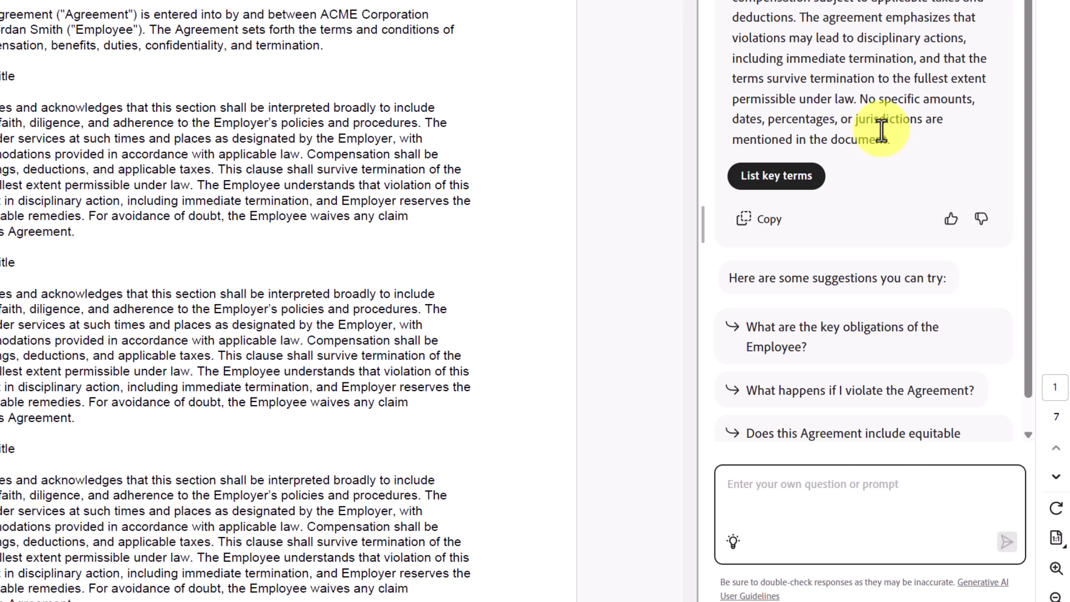
click(786, 188)
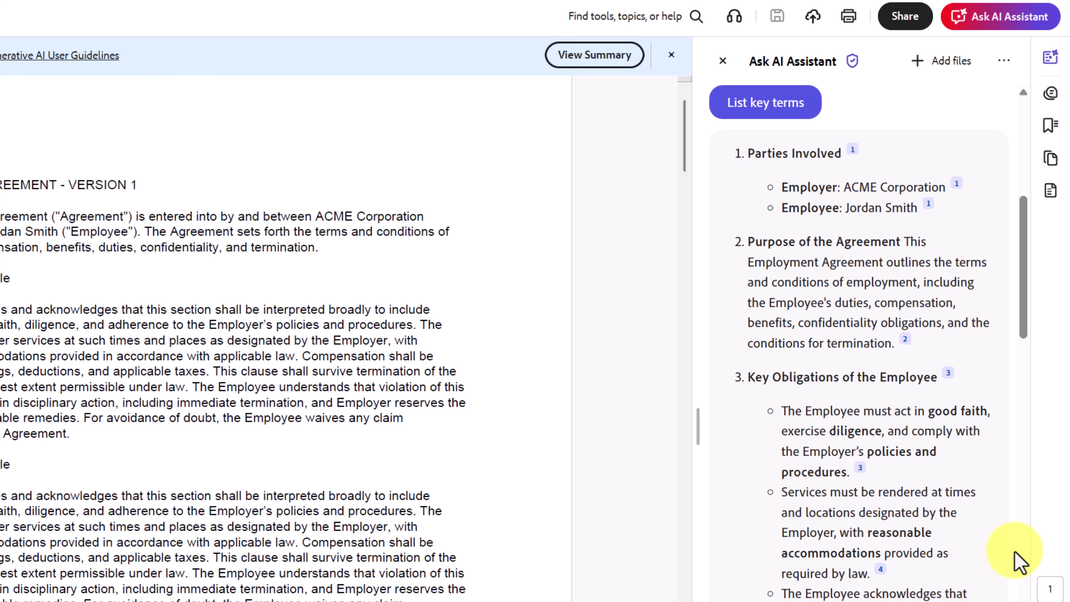
scroll(1019, 562, down, 1)
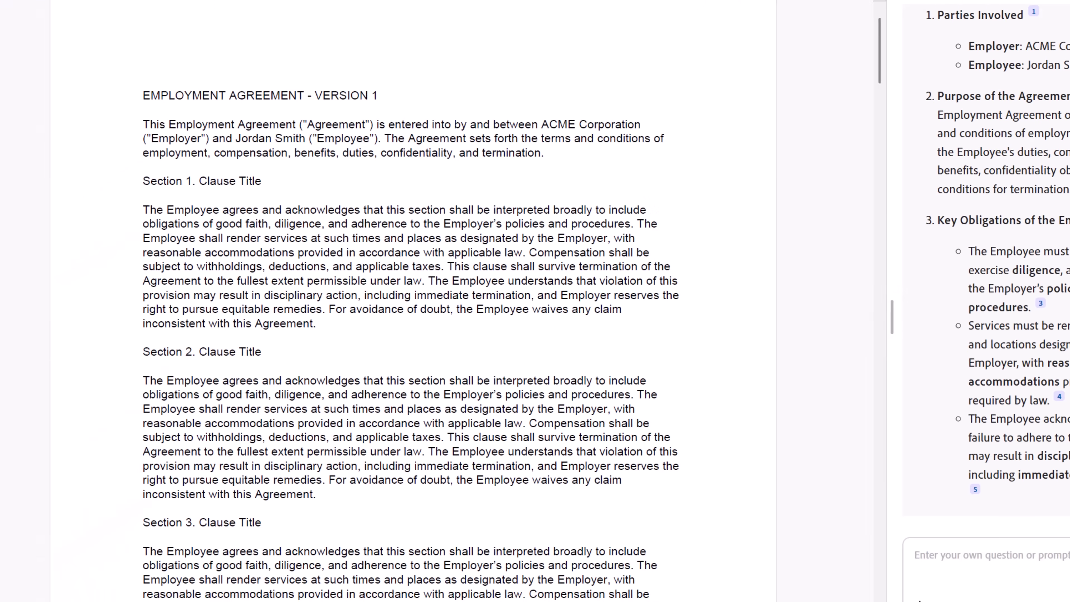
- Create a PDF Space from the open contract with long_contract_v2.pdf added
click(955, 89)
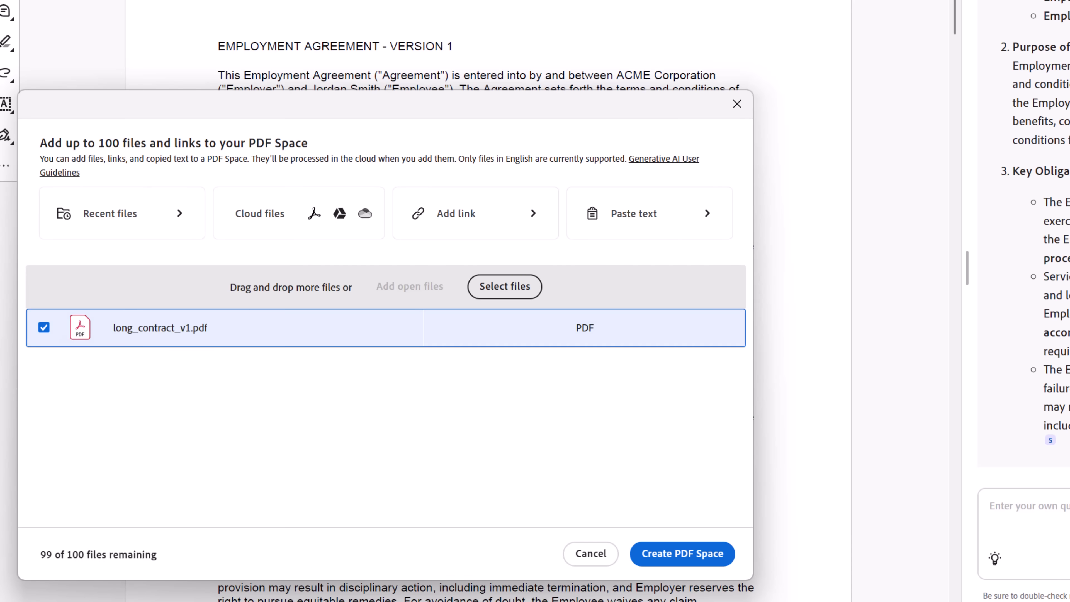
drag(16, 380, 165, 432)
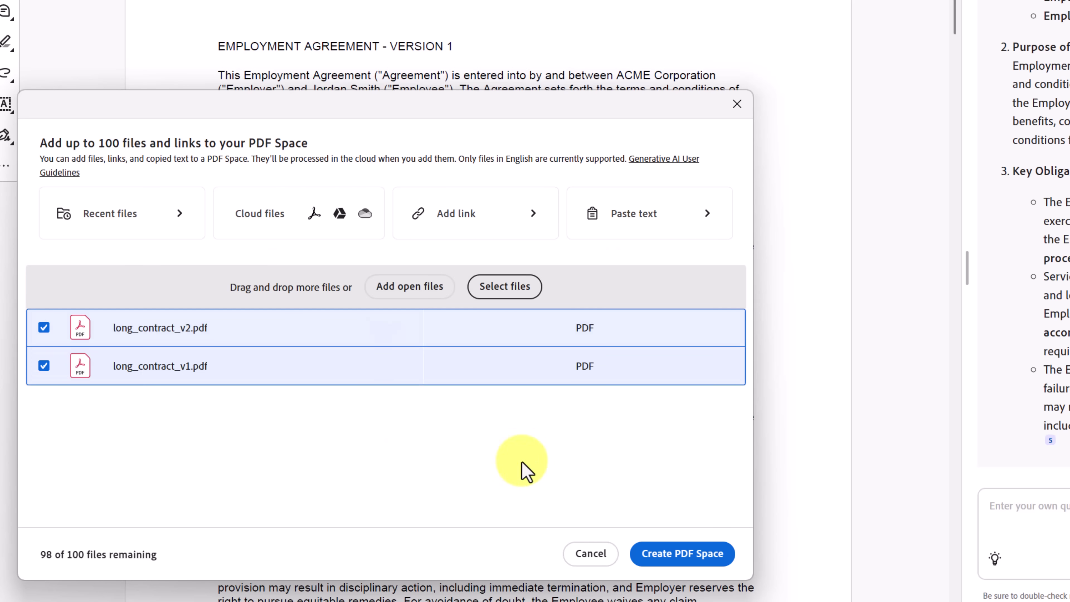
click(716, 555)
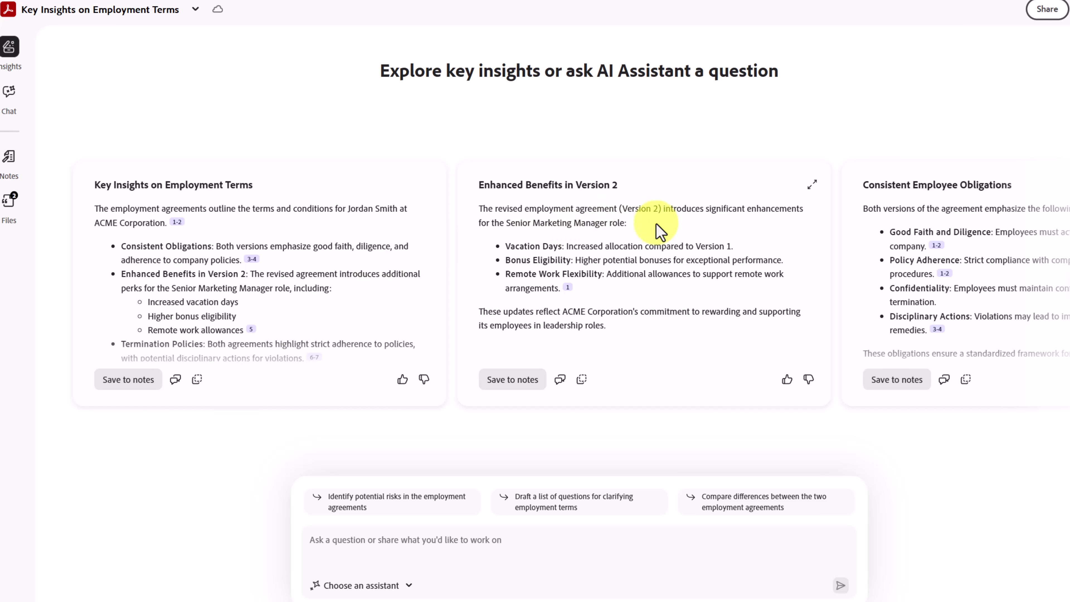
- Browse the PDF Space's insight cards and ask the assistant "What are the differences between the contracts?"
click(1066, 290)
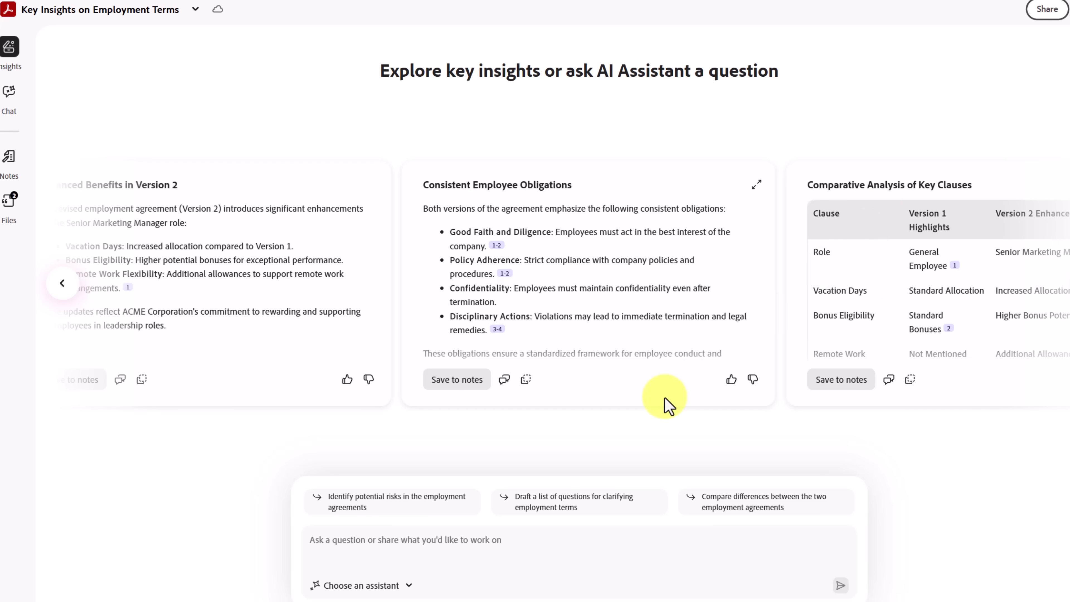
text(What are the differences between the contracts?)
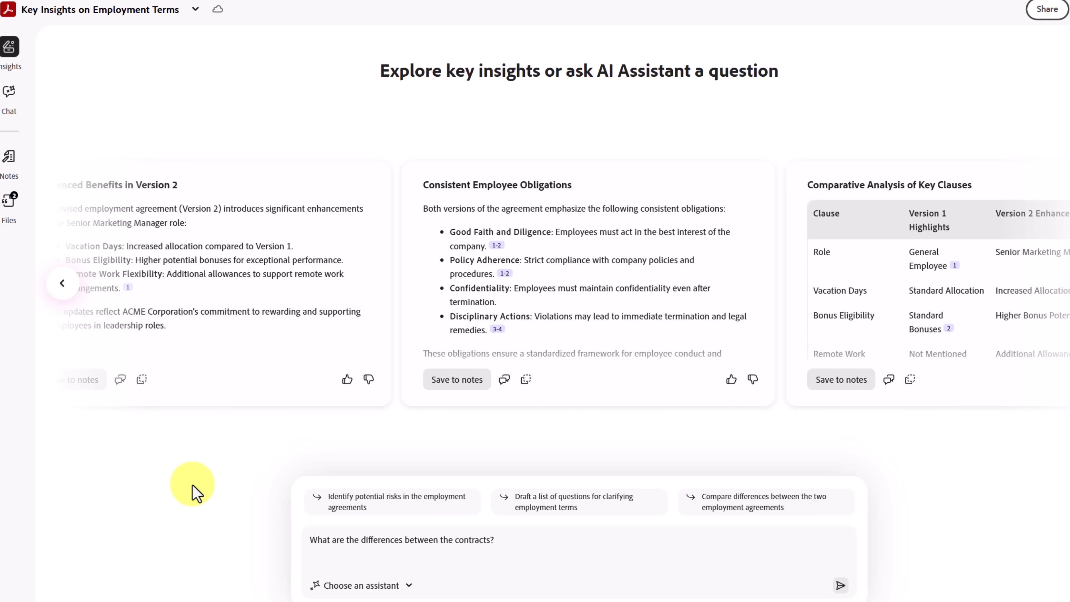
click(841, 585)
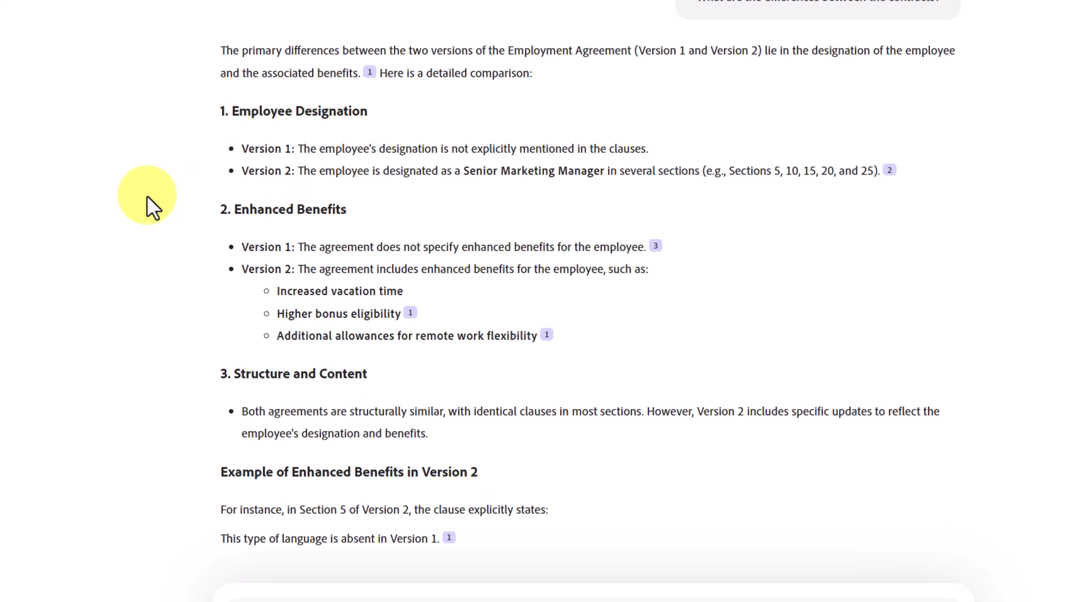
scroll(160, 423, down, 4)
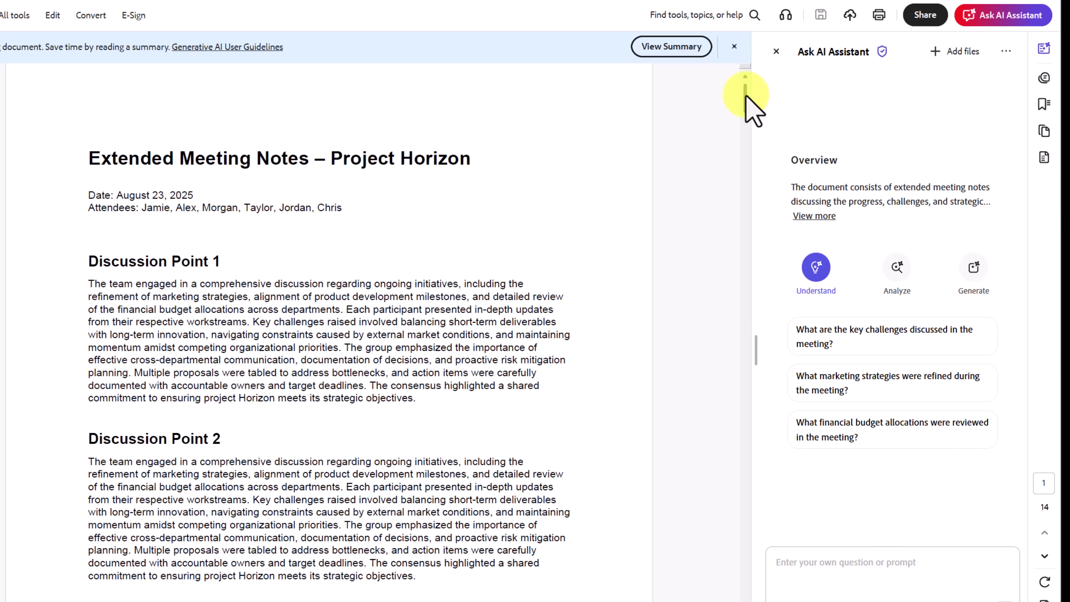
- Ask the AI Assistant to "create a presentation outline" from the Project Horizon meeting notes
drag(745, 96, 741, 136)
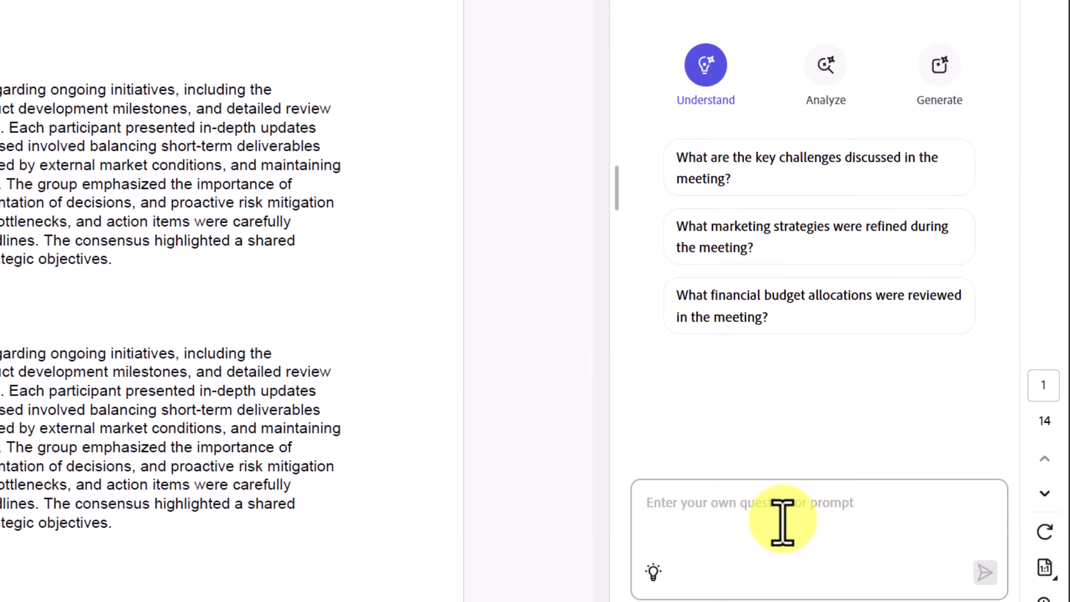
click(782, 523)
text(create a presentation outline)
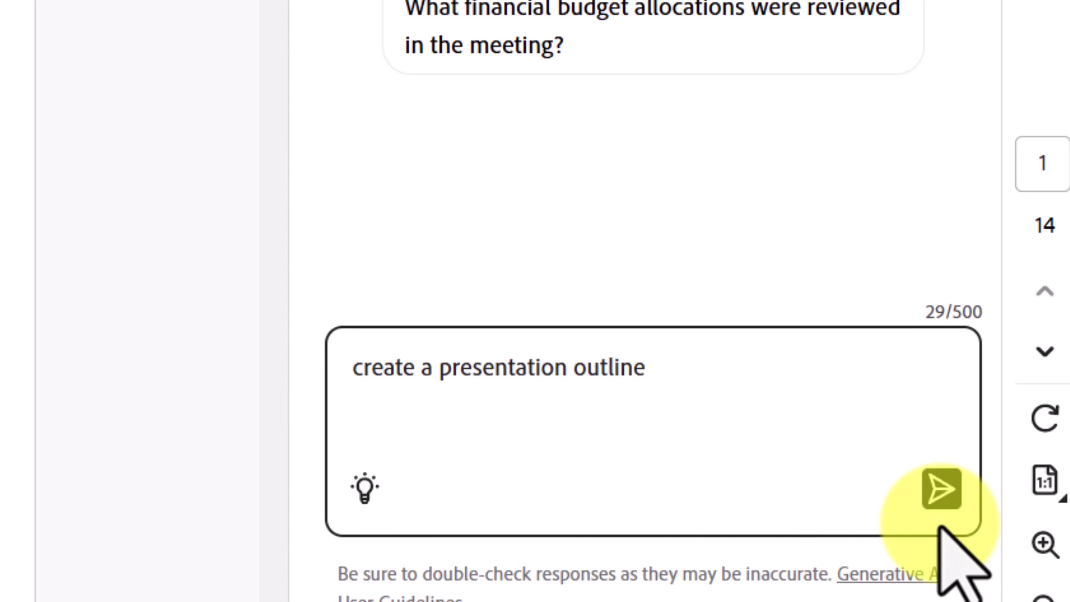
click(941, 489)
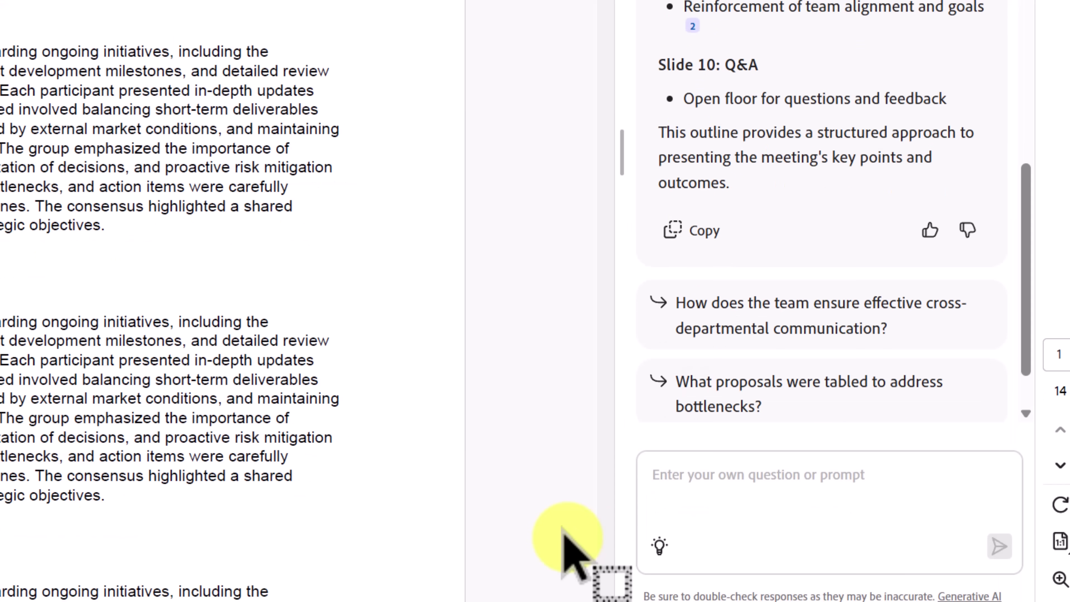
- Ask the AI Assistant to "generate a proposal draft" from the Project Horizon meeting notes
click(713, 518)
text(generate a proposal draft)
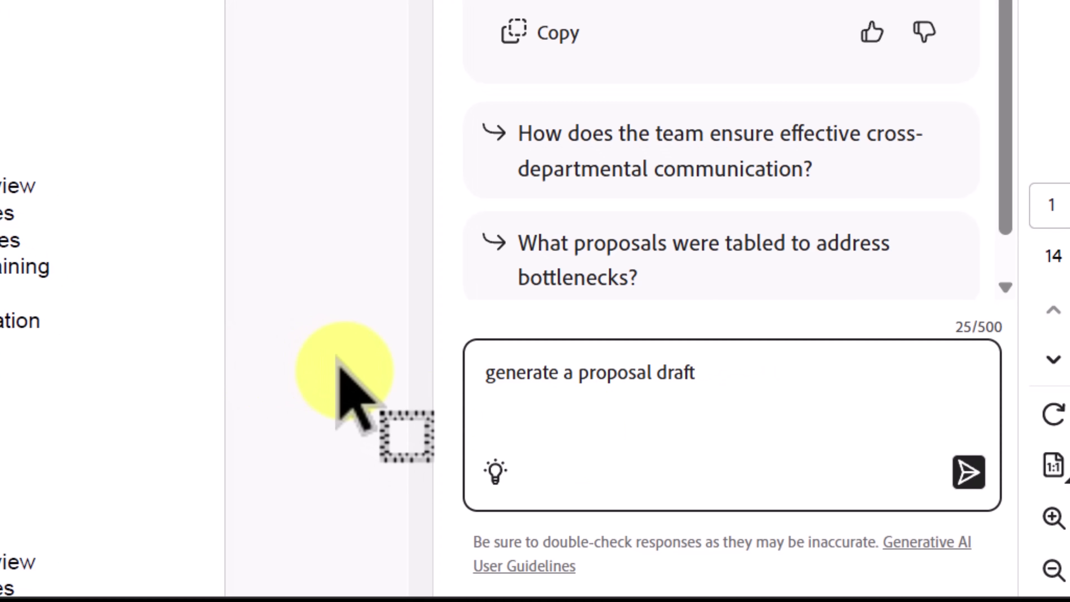
click(973, 484)
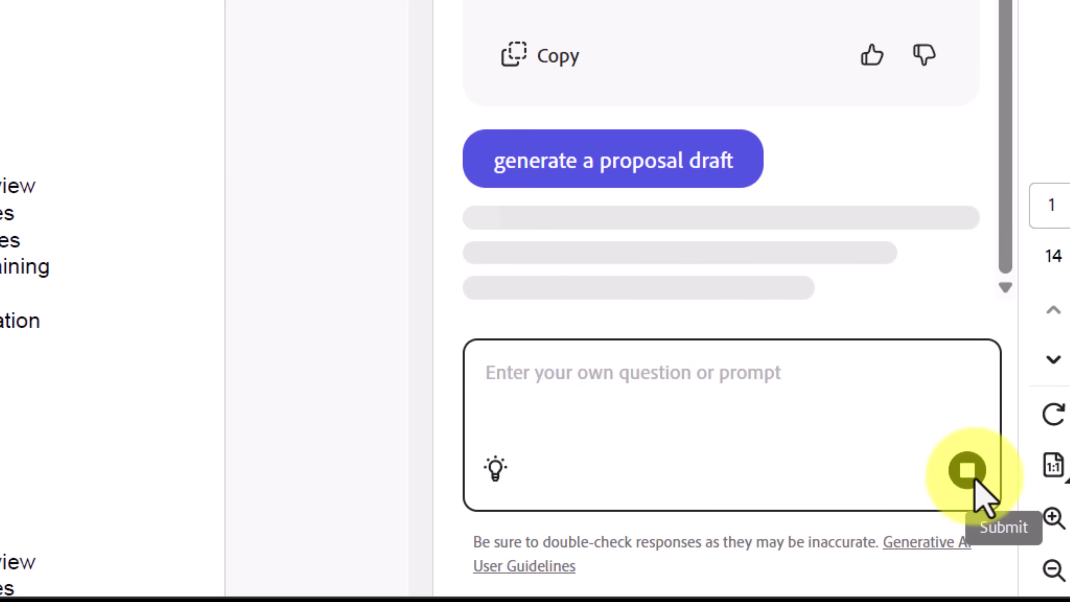